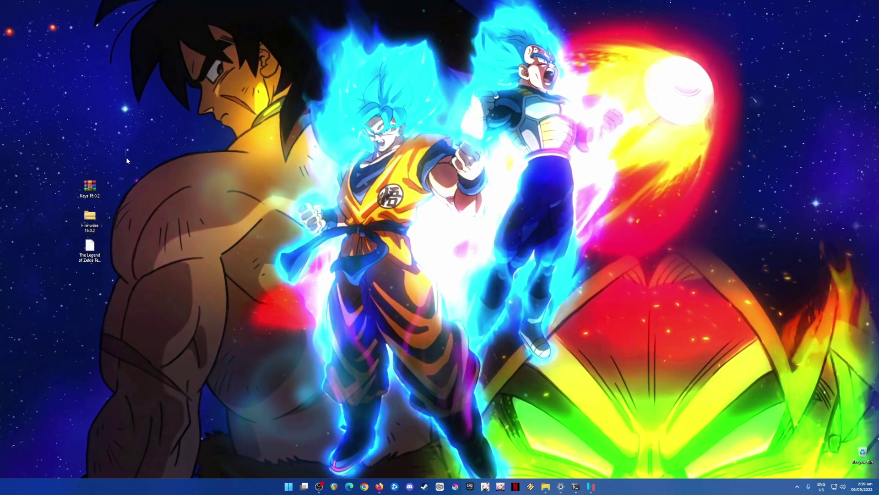
left_click_drag(126, 160, 65, 298)
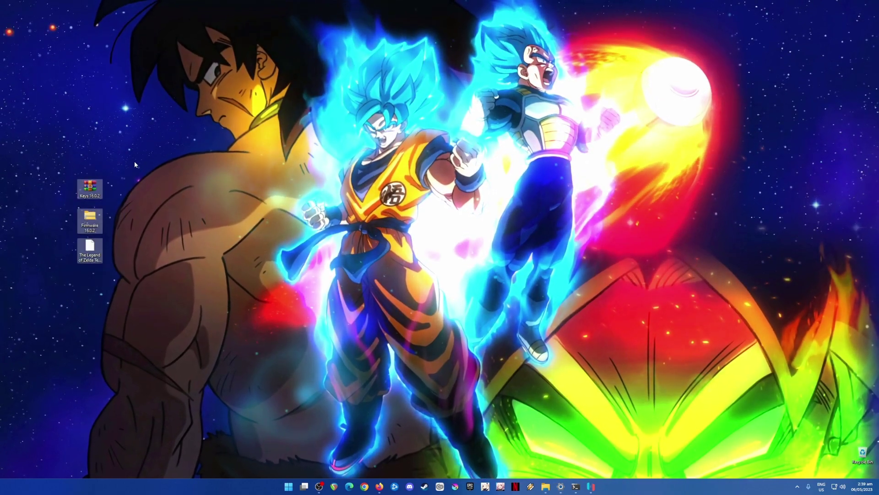
left_click_drag(134, 164, 69, 302)
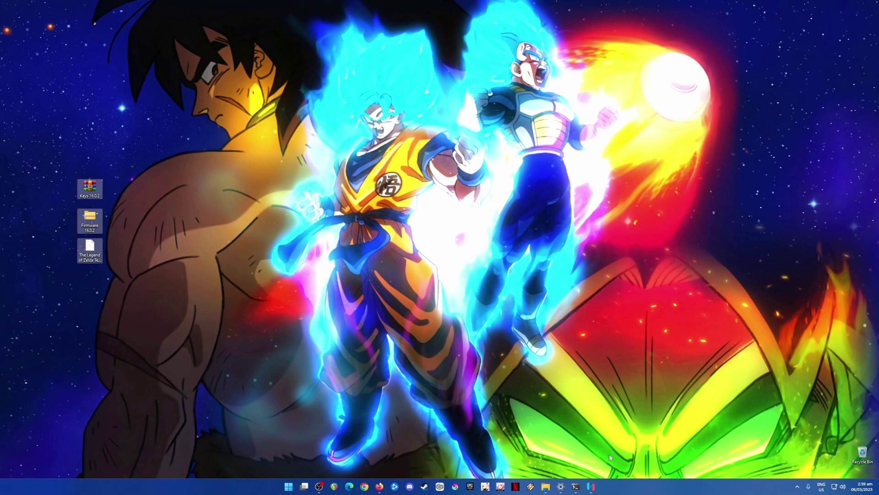
Switch to Ryujinx and find The Legend of Zelda: Tears of the Kingdom in the game list.
left_click(591, 487)
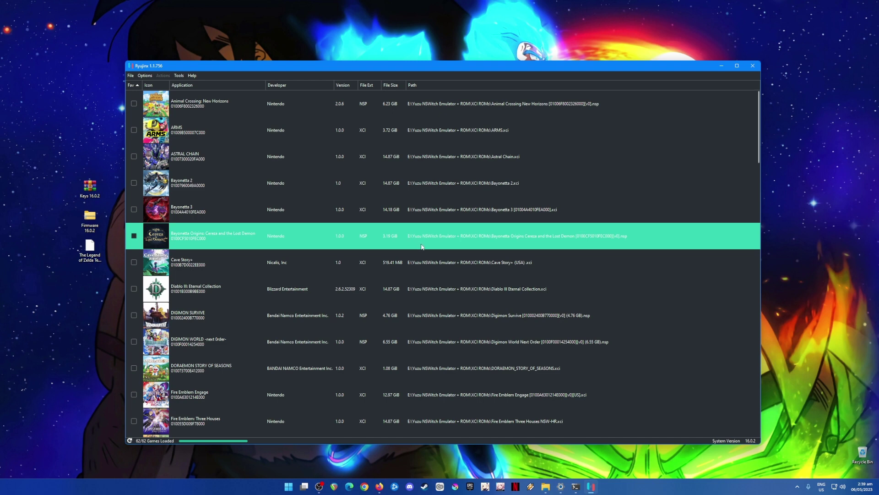
left_click_drag(113, 177, 72, 268)
left_click(340, 243)
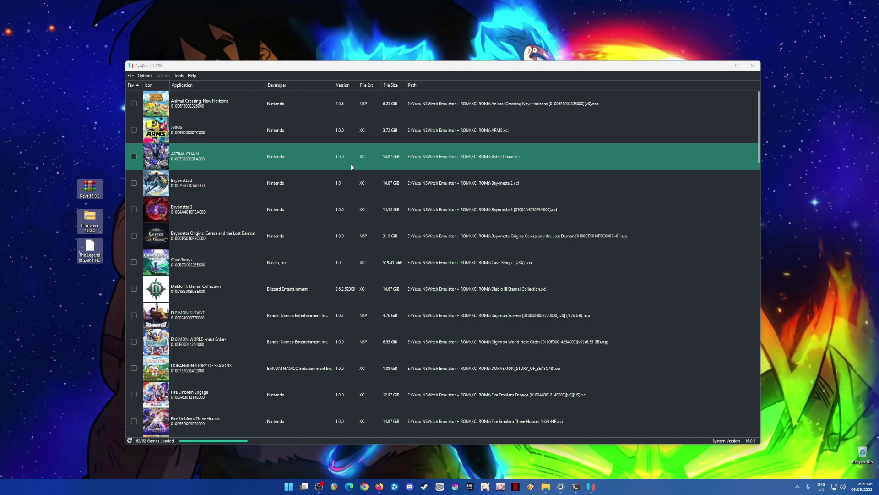
scroll(349, 183, "down", 10)
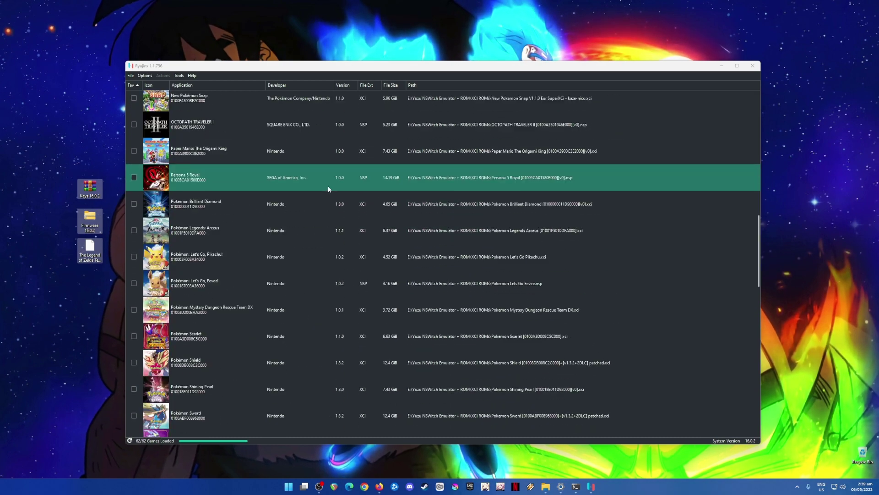
scroll(311, 214, "down", 15)
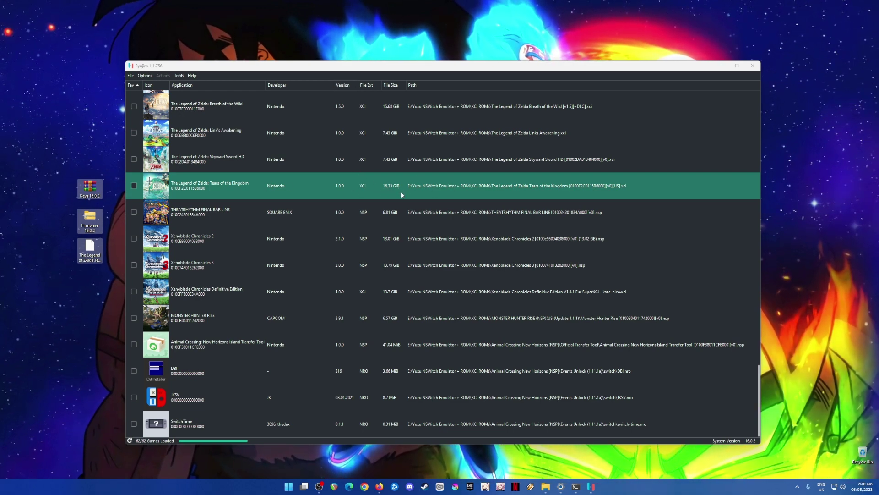
left_click(572, 202)
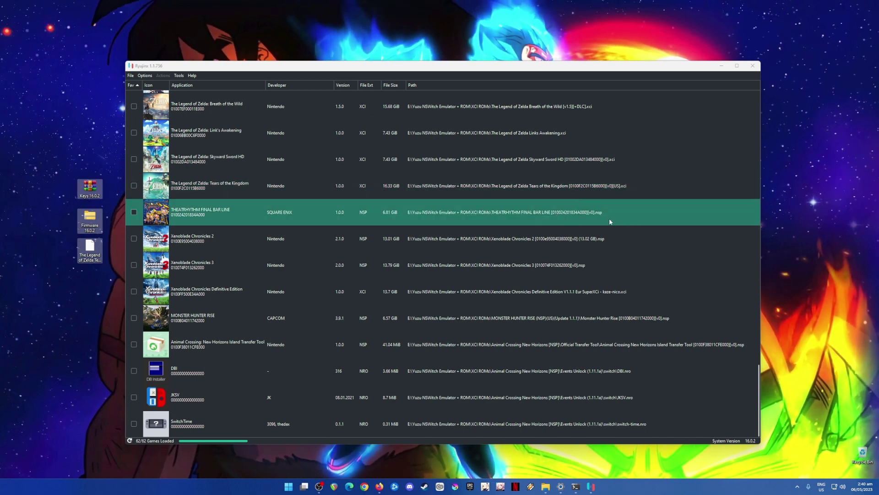
left_click(584, 231)
left_click(619, 224)
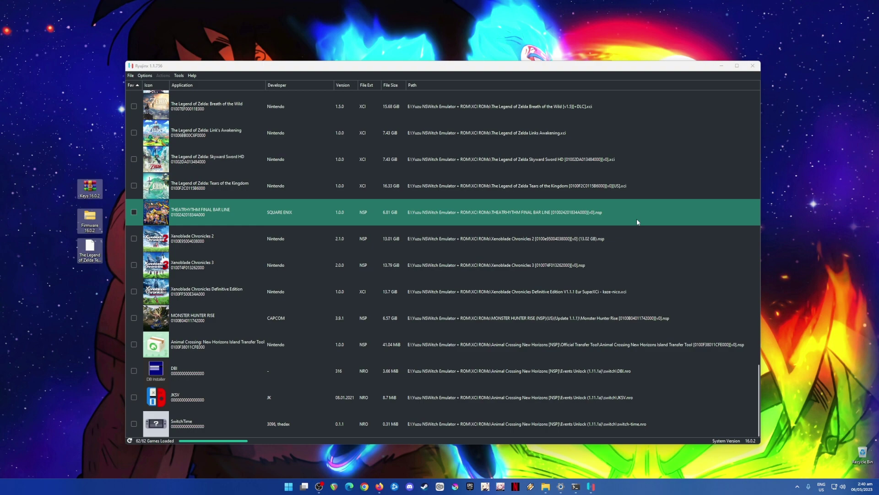
left_click(603, 230)
double_click(634, 205)
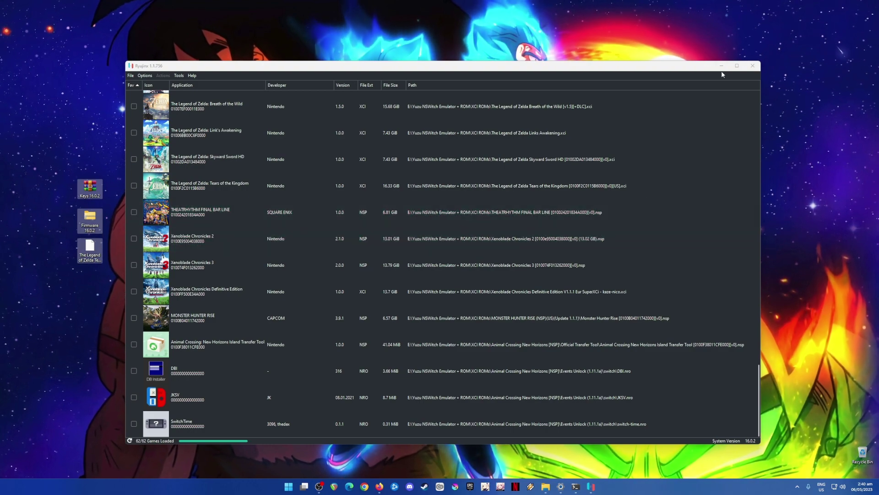
Minimize Ryujinx, switch to Firefox and search Google for "ryujinx emulator".
left_click(717, 73)
left_click(379, 486)
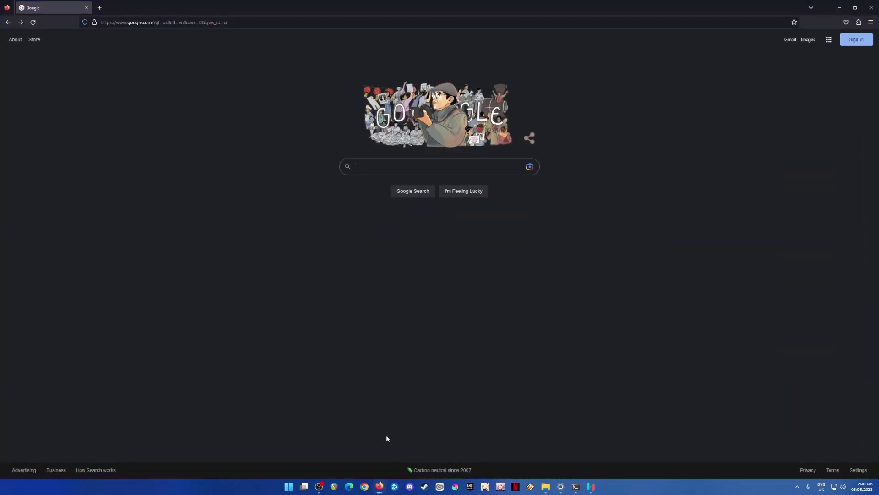
type("ryujinx")
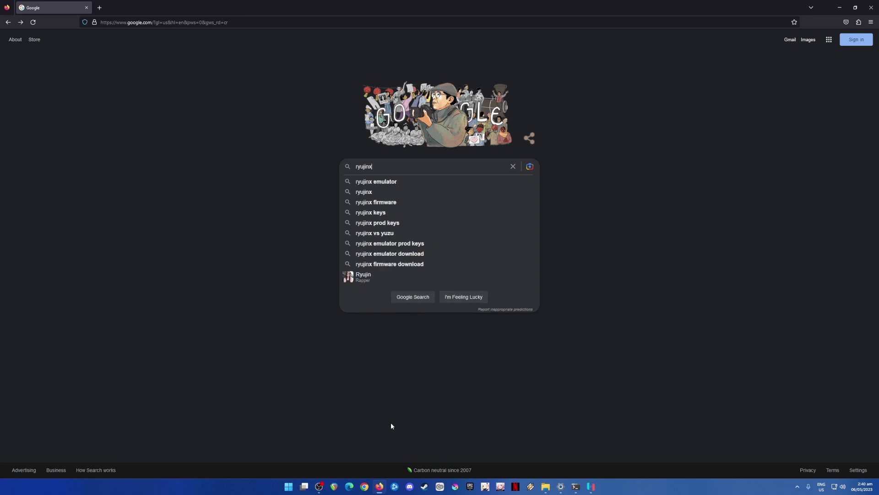
type(" emulator")
key("Return")
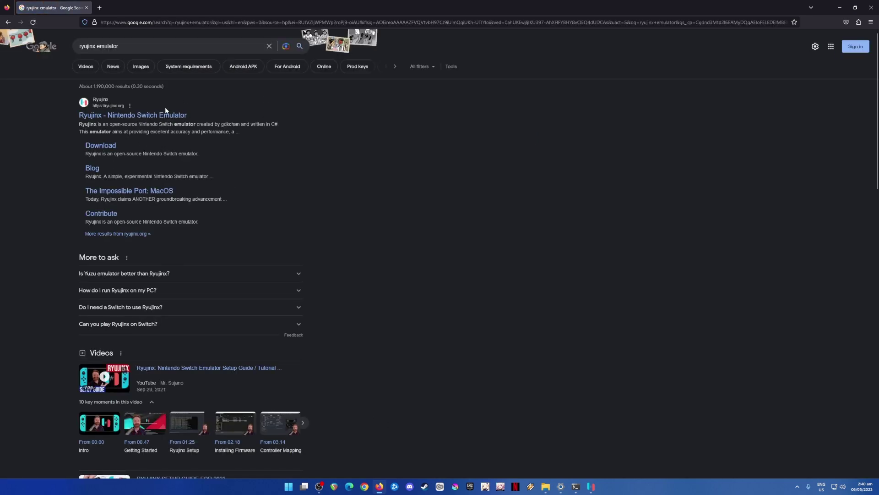
Open the download page of the official Ryujinx website to view the available builds, and minimize the browser.
left_click(158, 116)
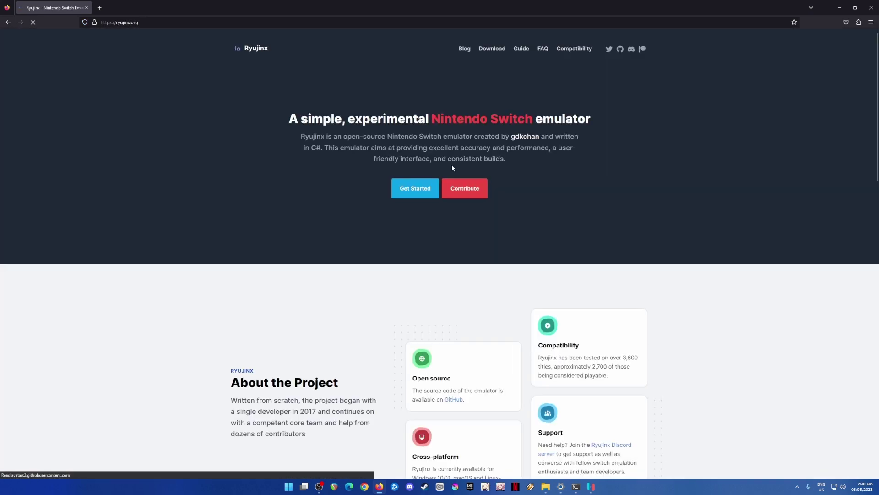
left_click(492, 49)
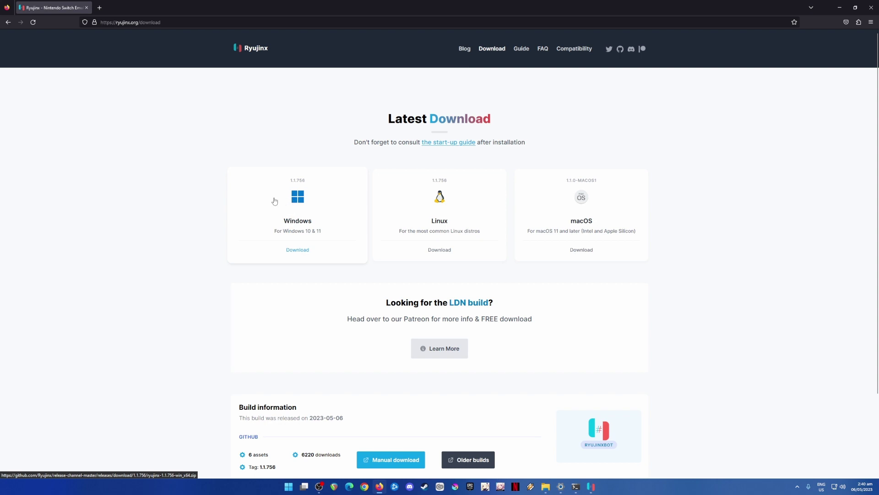
left_click(151, 22)
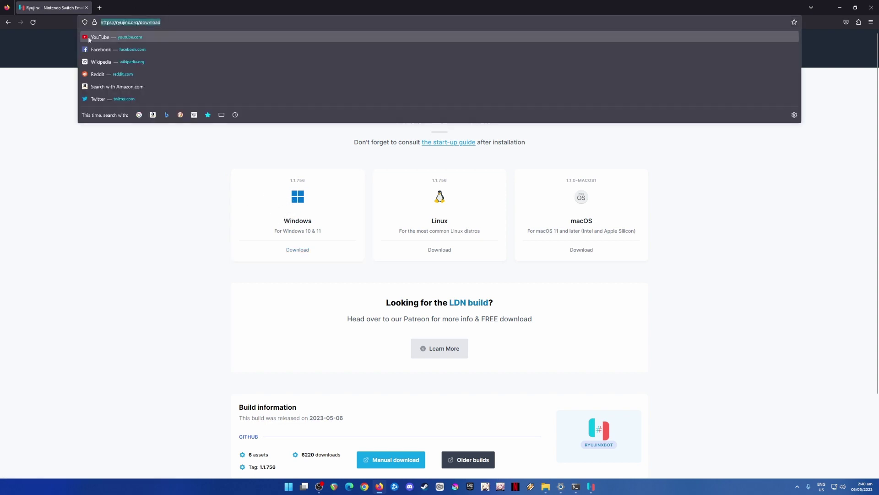
left_click(161, 185)
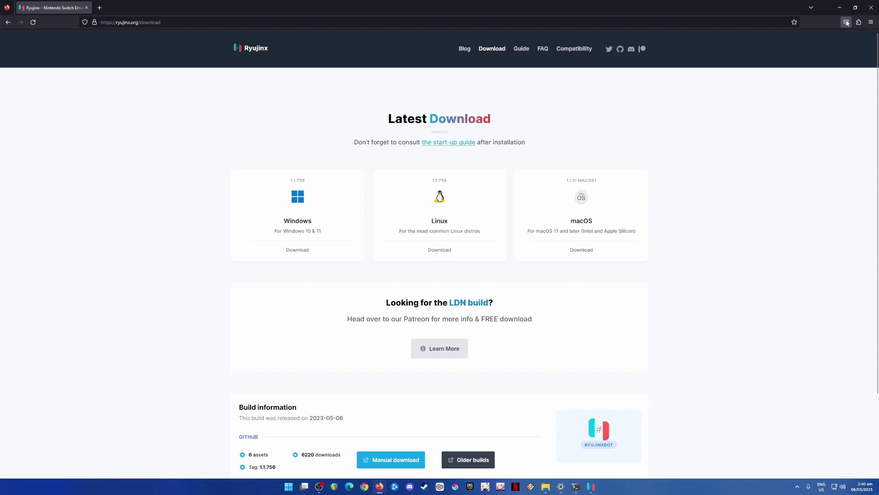
left_click(839, 9)
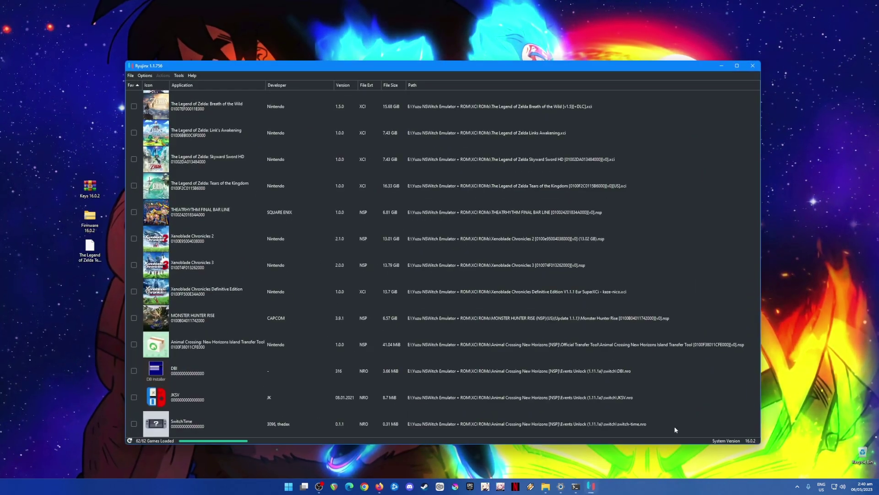
left_click(686, 392)
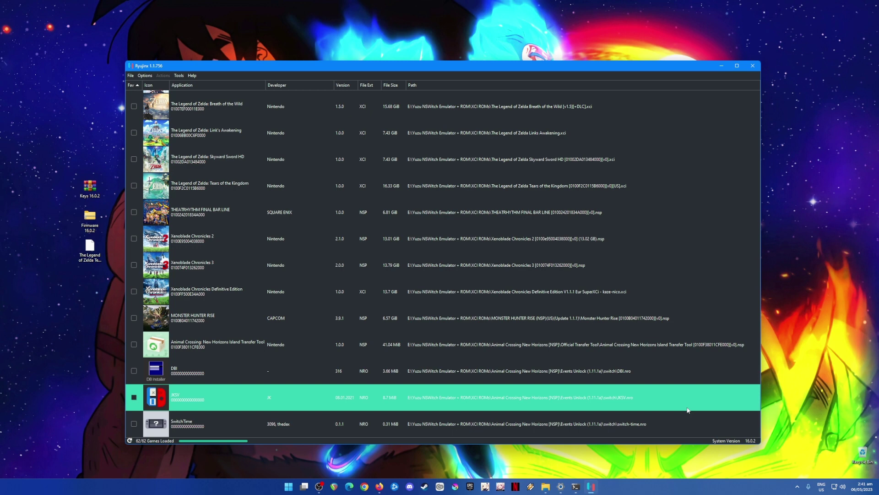
left_click(635, 187)
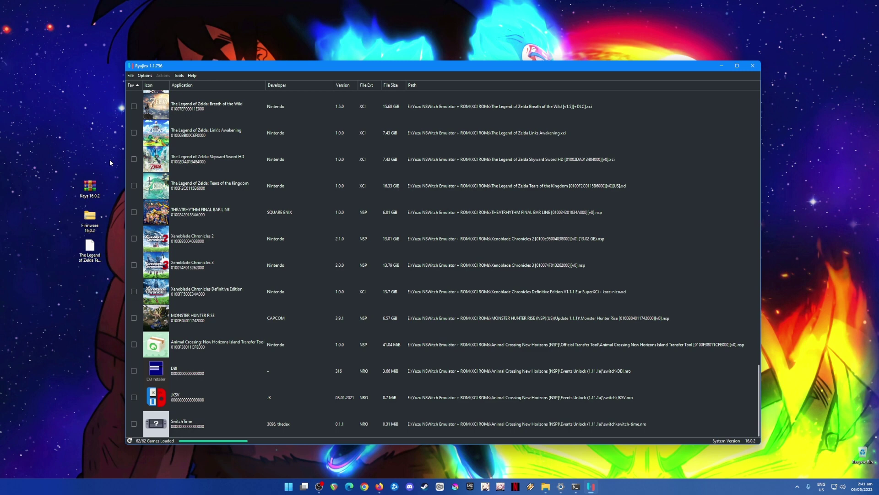
Examine the Keys 16.0.2 archive, the Firmware 16.0.2 folder and the Tears of the Kingdom XCI file on the desktop.
left_click_drag(109, 157, 37, 296)
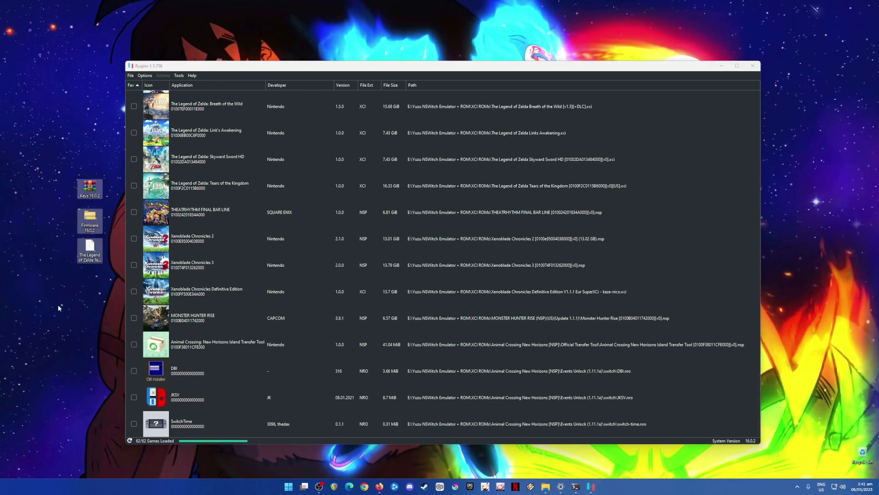
left_click(89, 188)
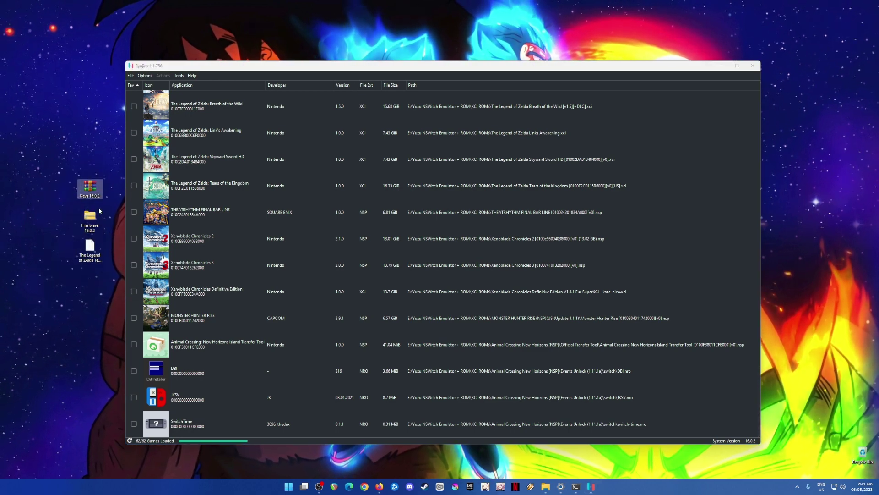
left_click(90, 219)
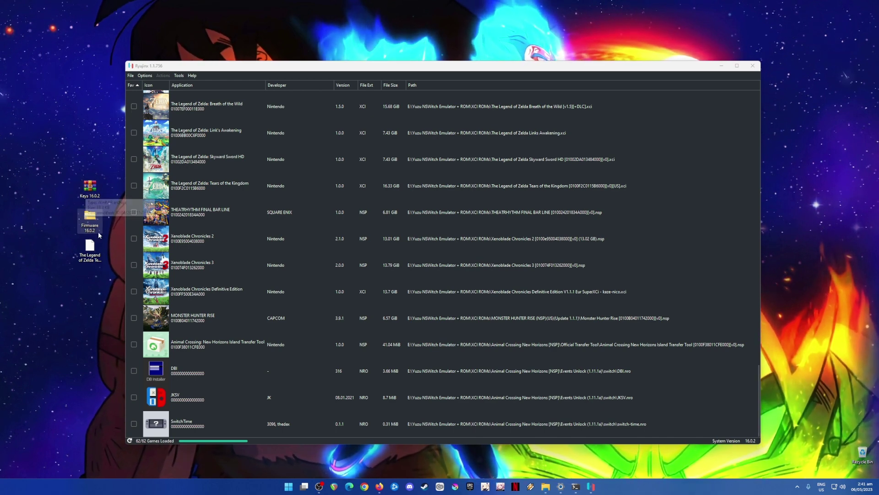
left_click(90, 250)
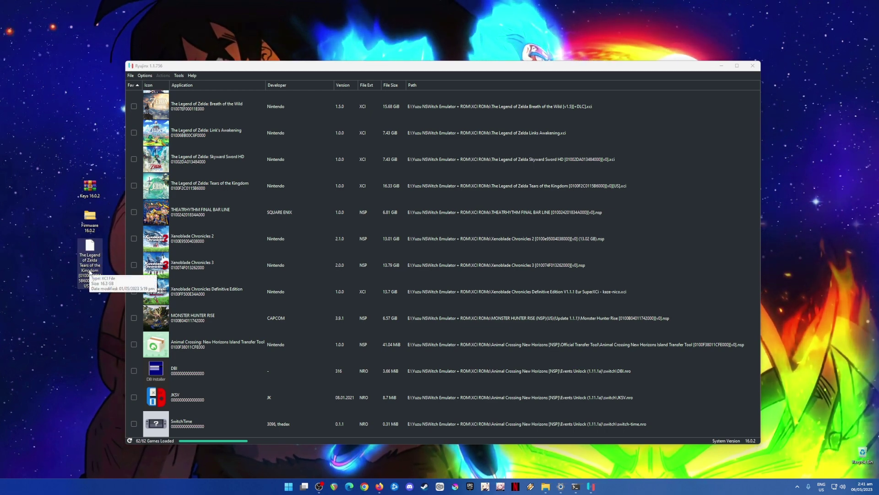
left_click(320, 192)
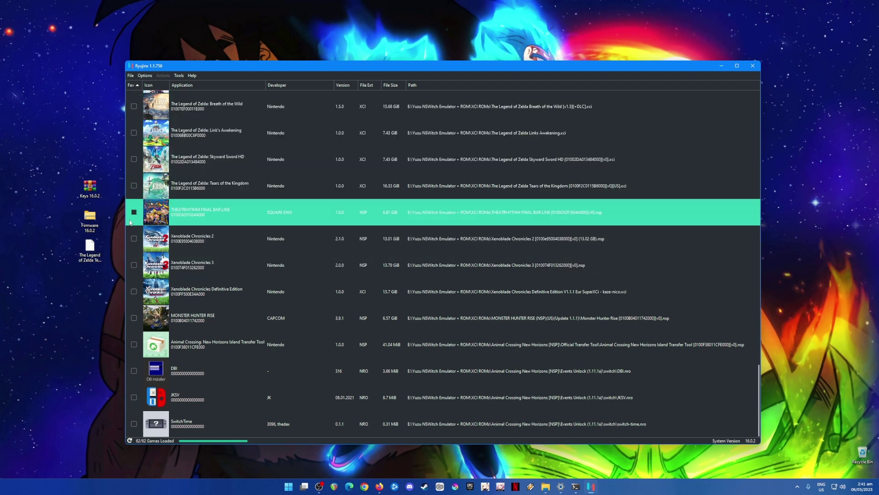
left_click_drag(110, 168, 66, 314)
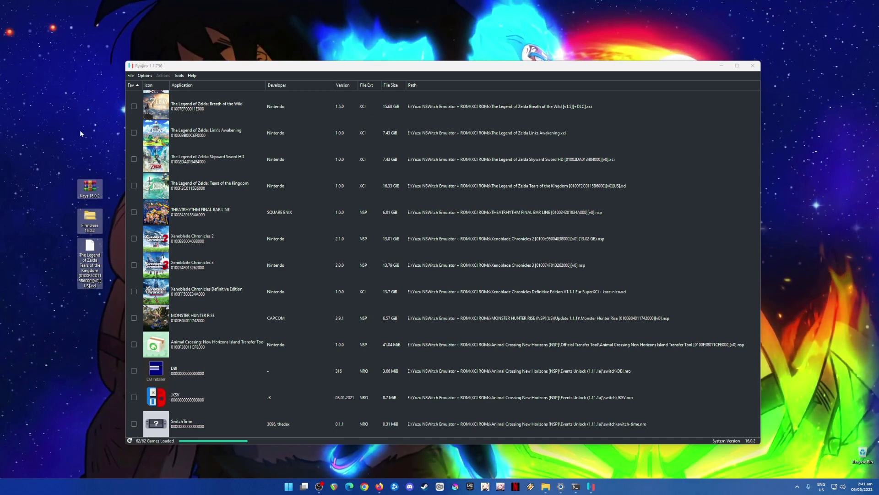
left_click(76, 153)
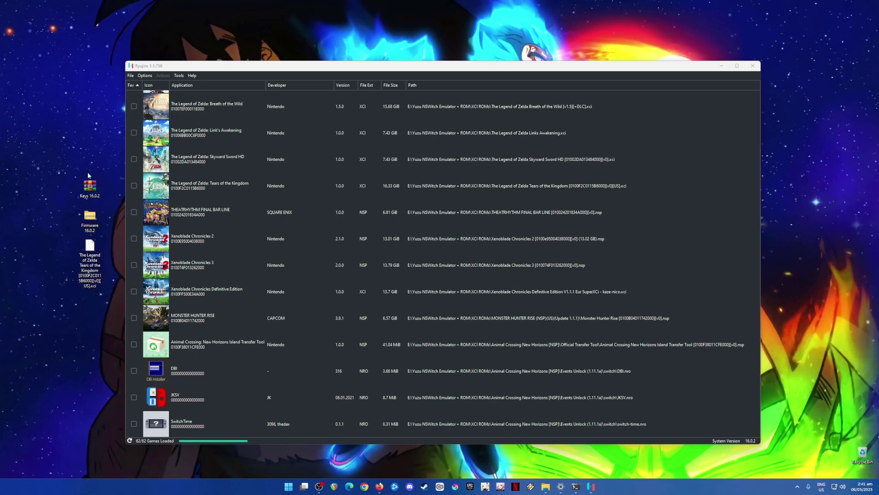
left_click_drag(103, 164, 48, 230)
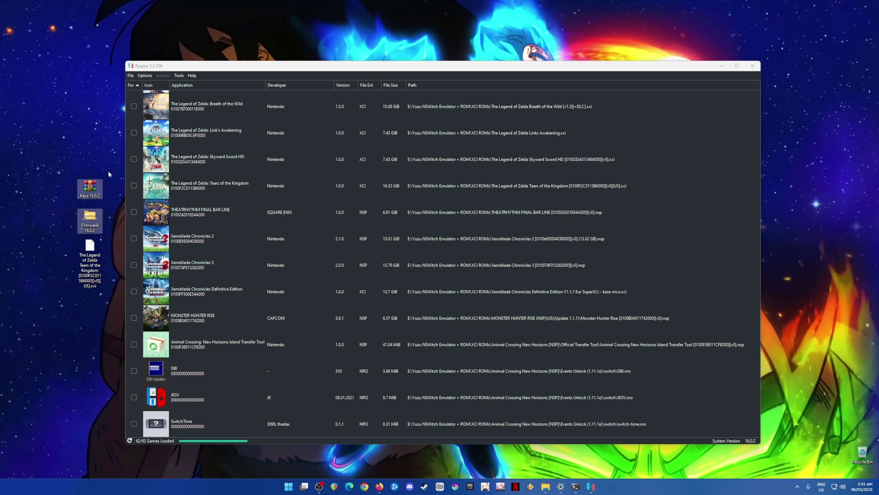
left_click_drag(113, 160, 29, 233)
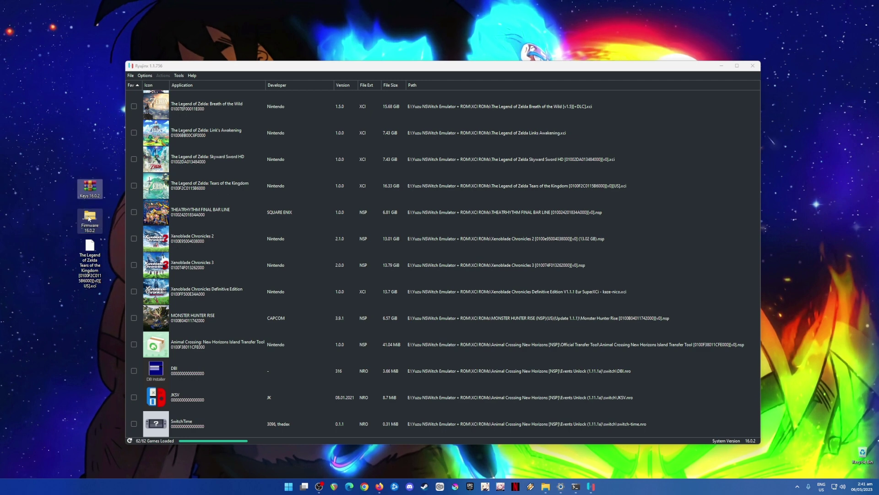
left_click(93, 275)
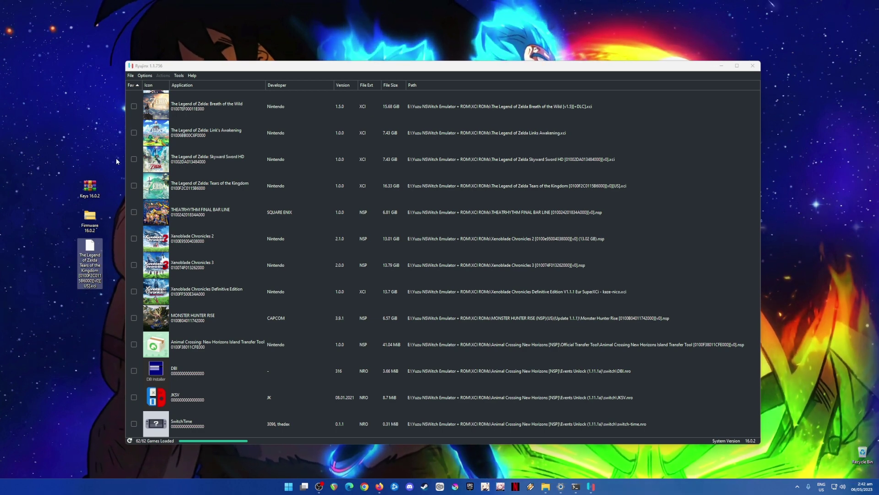
Minimize the Ryujinx window and go over the keys, firmware and game files on the desktop.
left_click(723, 69)
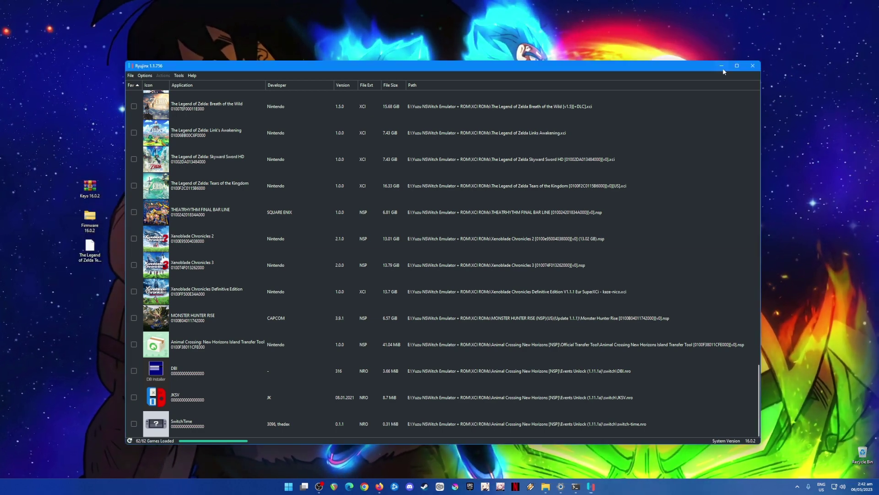
left_click(722, 67)
left_click_drag(147, 149, 75, 293)
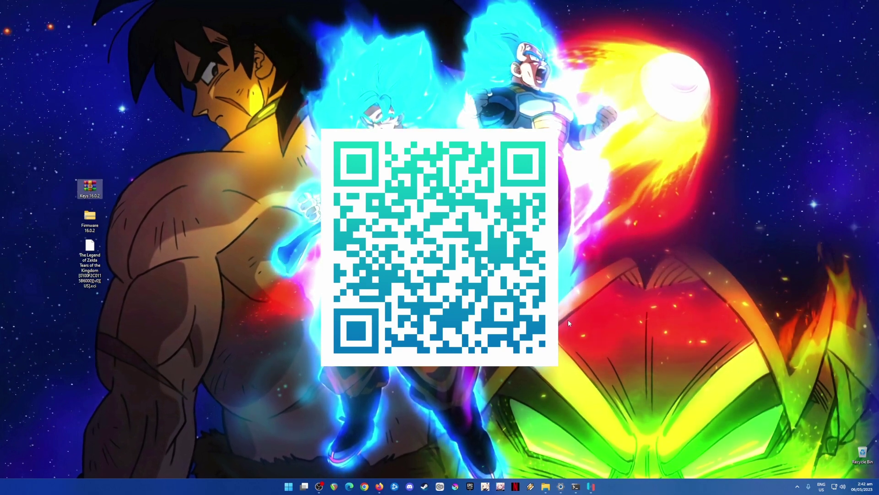
left_click_drag(190, 120, 71, 325)
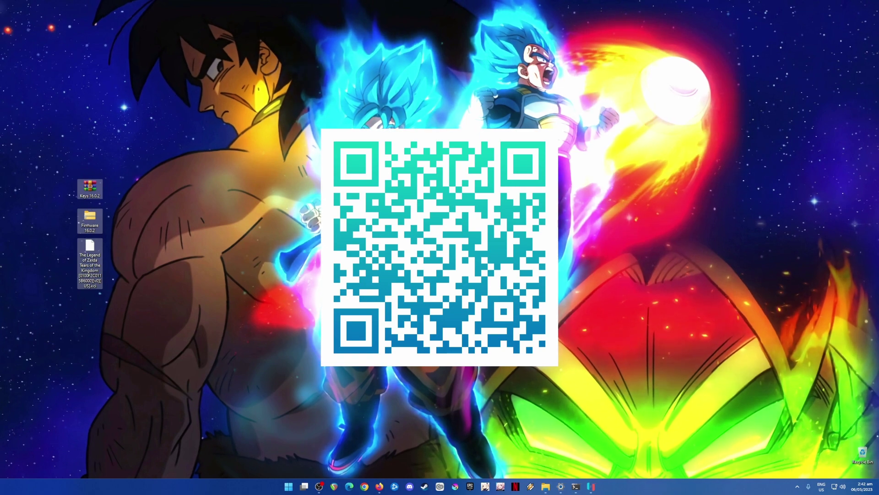
left_click(147, 300)
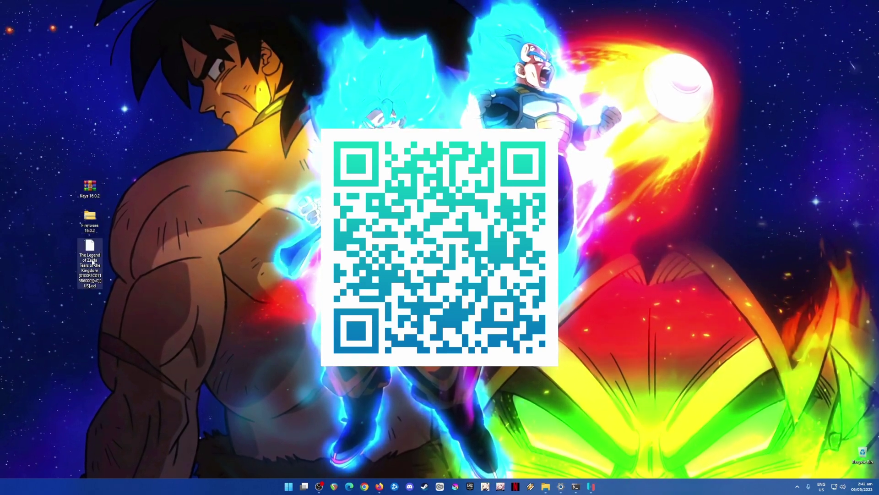
left_click(91, 261)
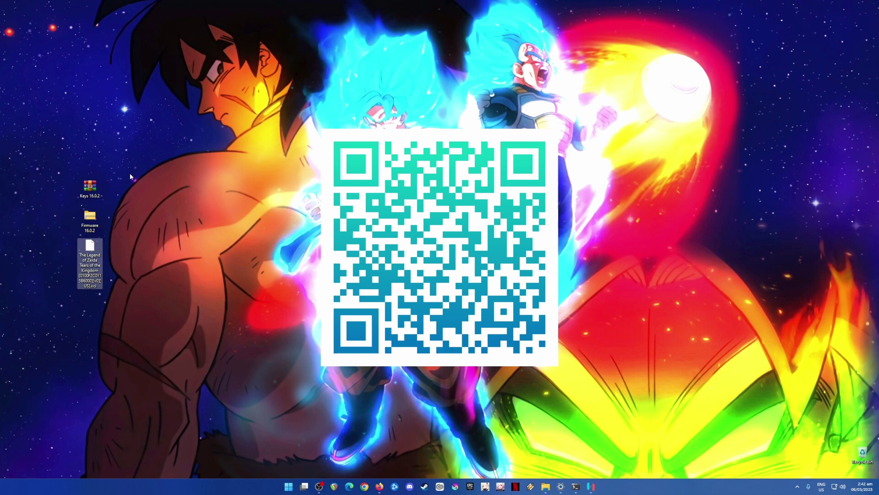
left_click_drag(128, 168, 65, 227)
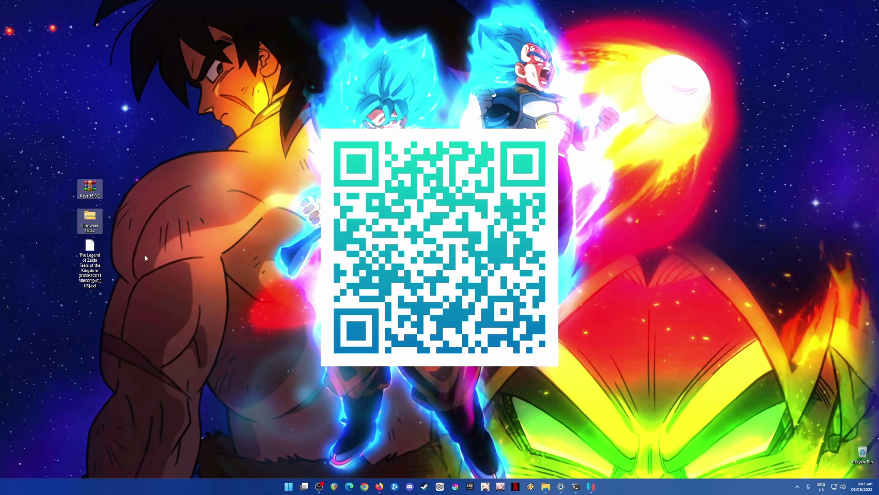
Restore the Ryujinx window, open its application data folder and go into the system subfolder.
left_click_drag(139, 164, 36, 348)
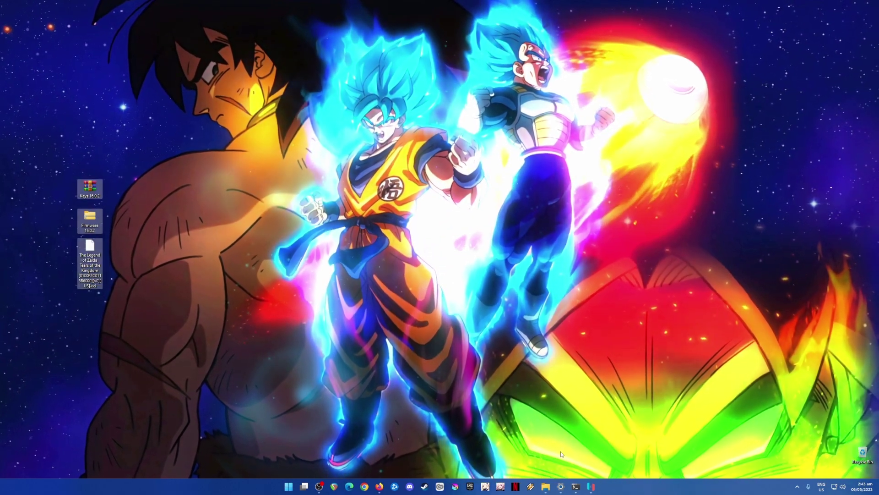
left_click(592, 486)
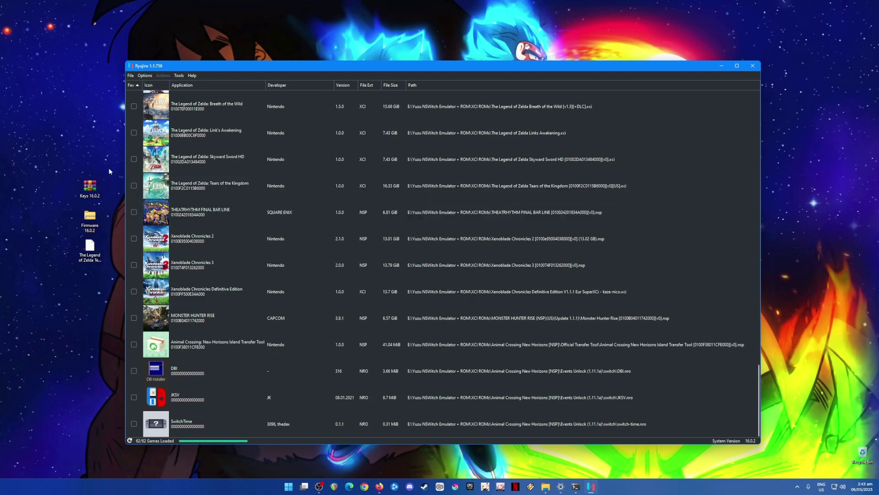
left_click(249, 116)
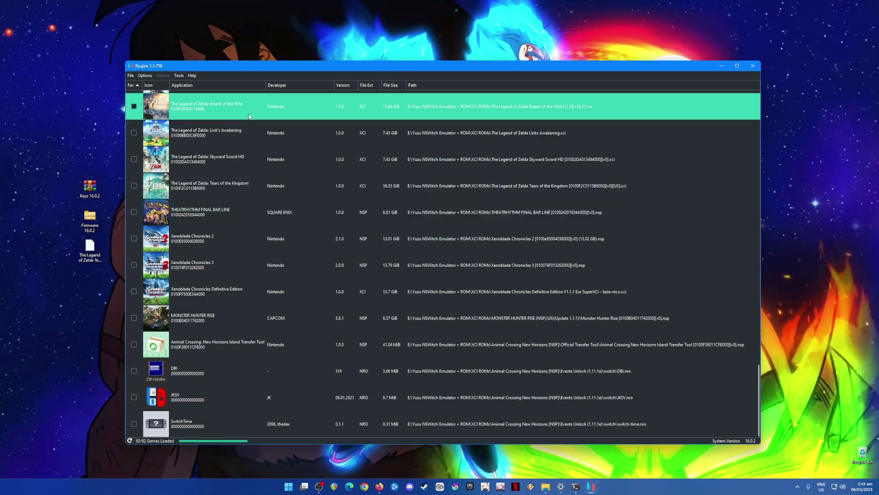
left_click(131, 74)
left_click(151, 114)
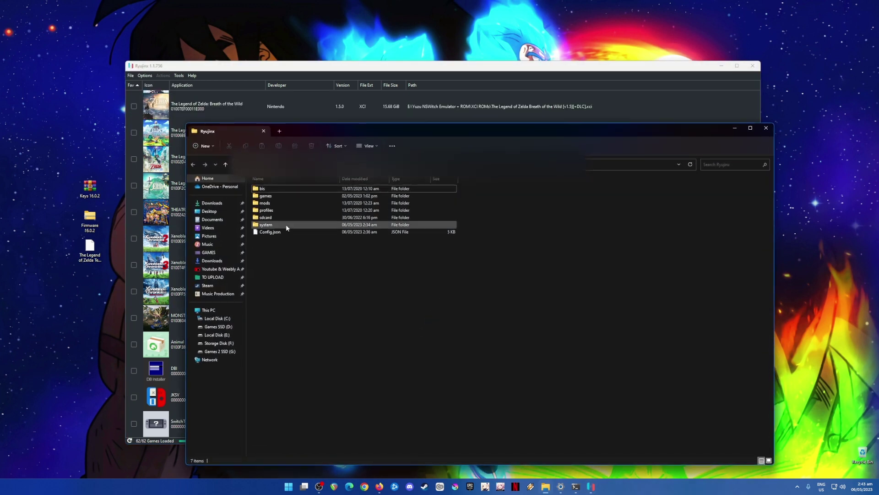
double_click(286, 224)
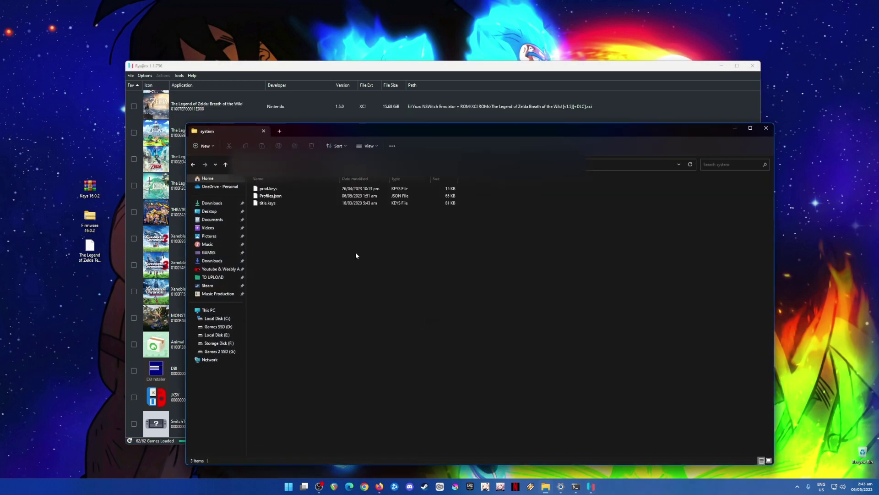
Copy prod.keys and title.keys from the Keys 16.0.2 archive into the system folder, replacing the existing files, and close both windows.
double_click(90, 187)
left_click(570, 130)
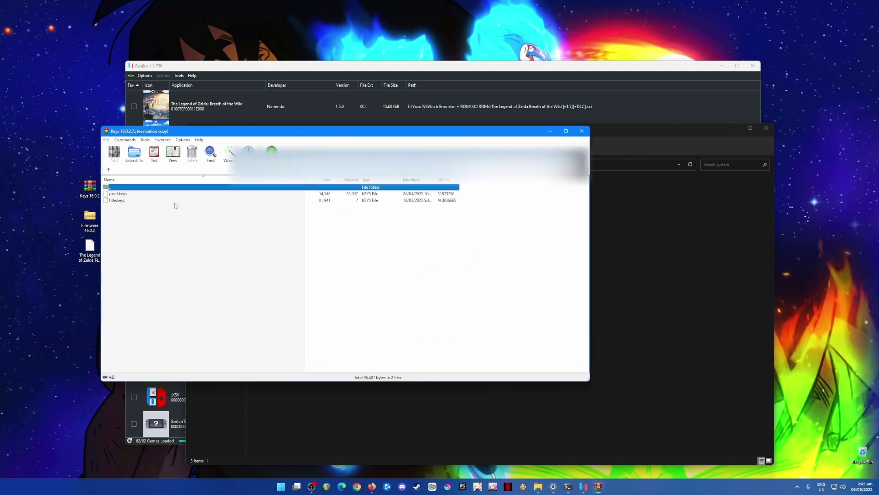
left_click(177, 200)
left_click(119, 194, "shift")
left_click_drag(119, 193, 609, 246)
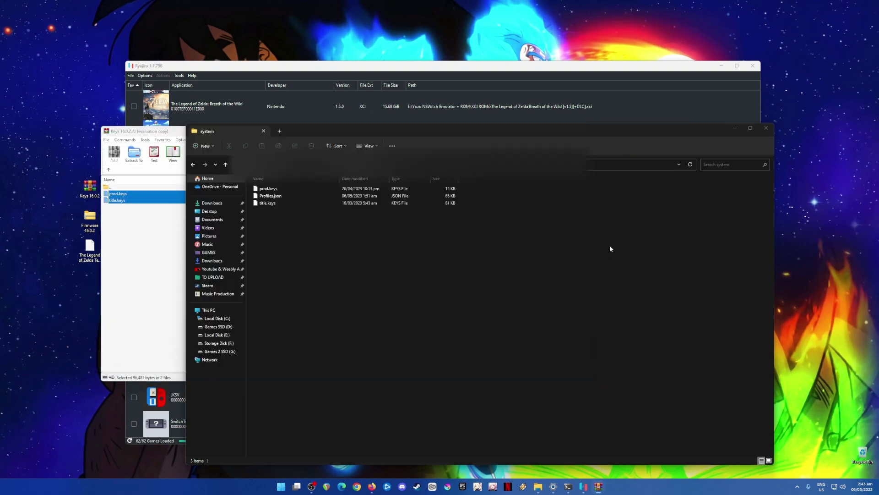
left_click(412, 187)
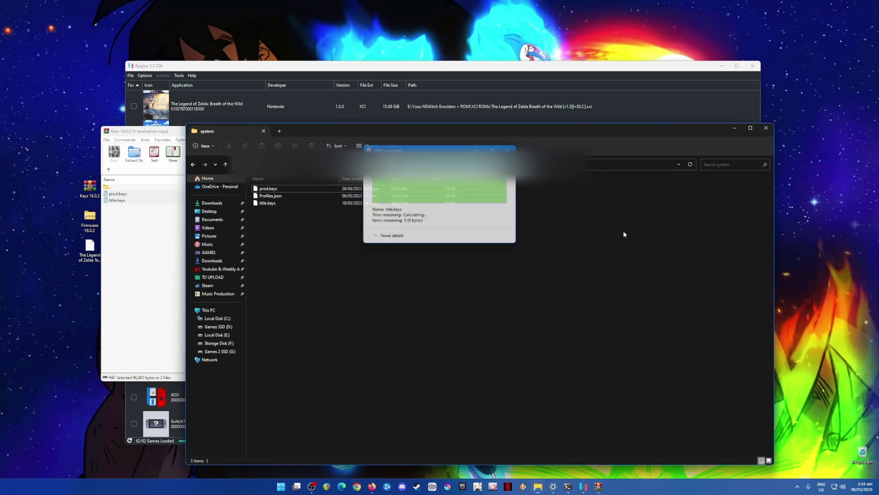
left_click(766, 128)
left_click(582, 130)
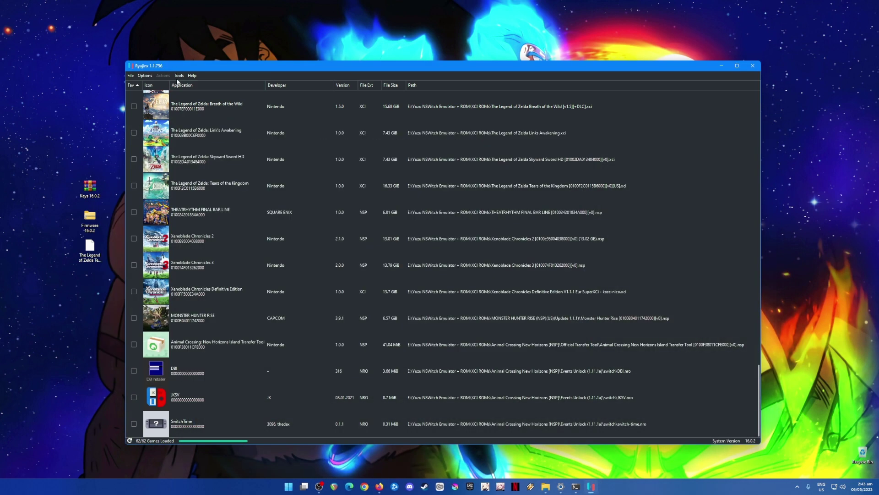
Install the firmware from the Firmware 16.0.2 ZIP in the Latest Keys & Firmware folder, accepting the replacement of the current system version.
left_click(178, 76)
mouse_move(206, 85)
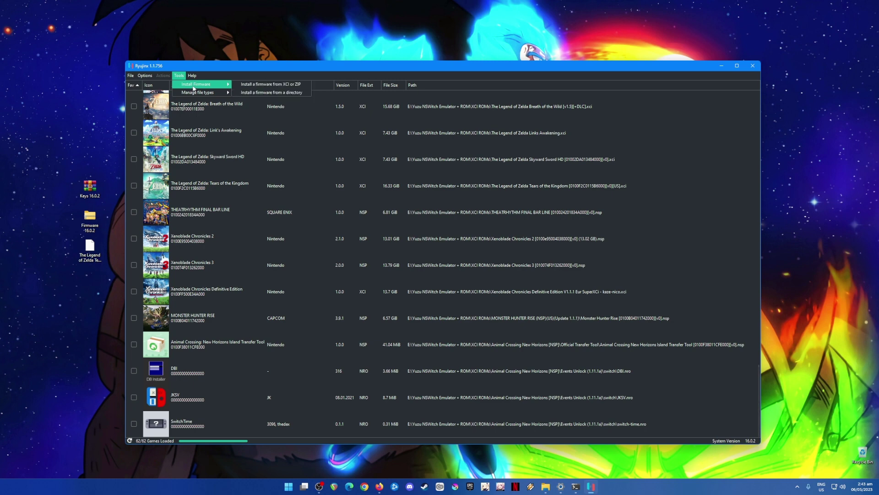
left_click(275, 85)
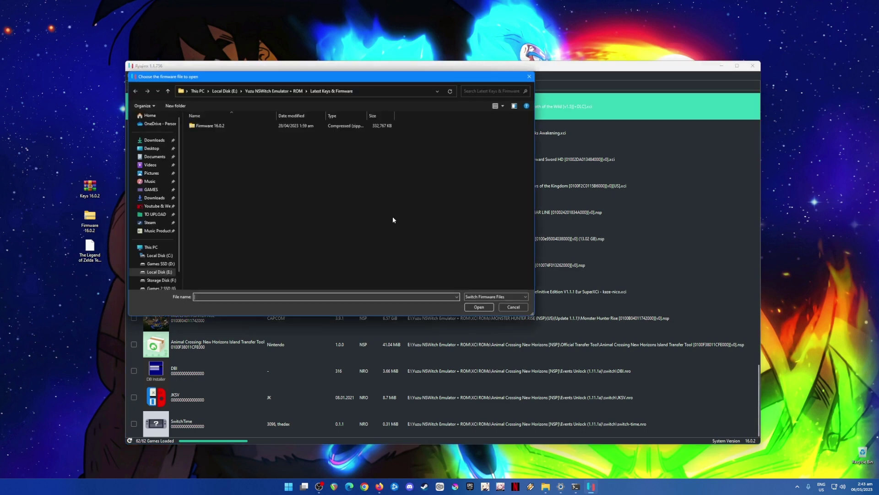
left_click(202, 125)
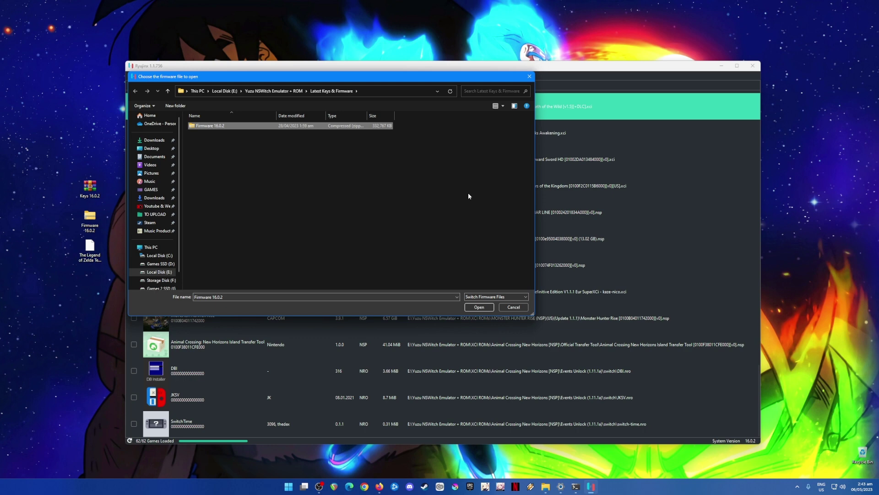
left_click(476, 307)
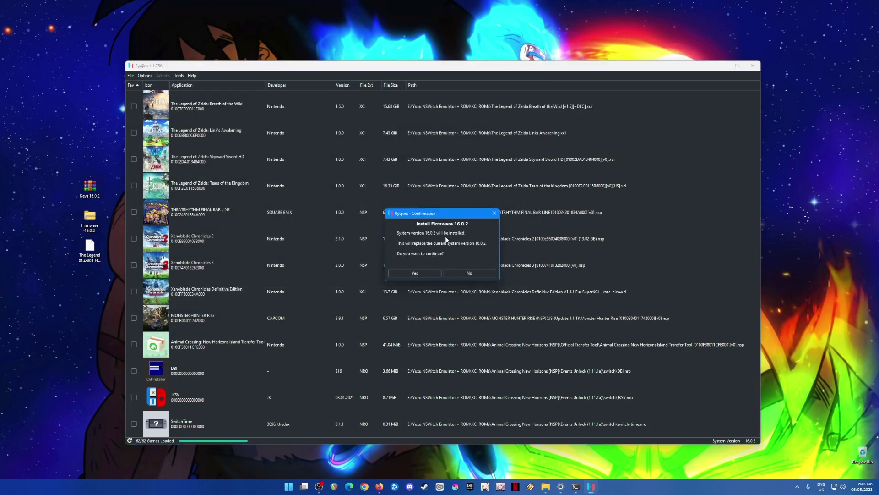
left_click(415, 273)
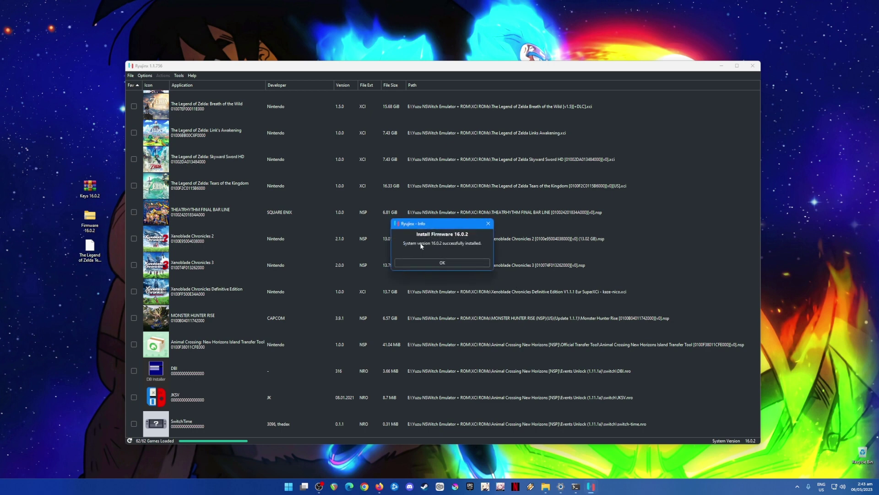
left_click(468, 262)
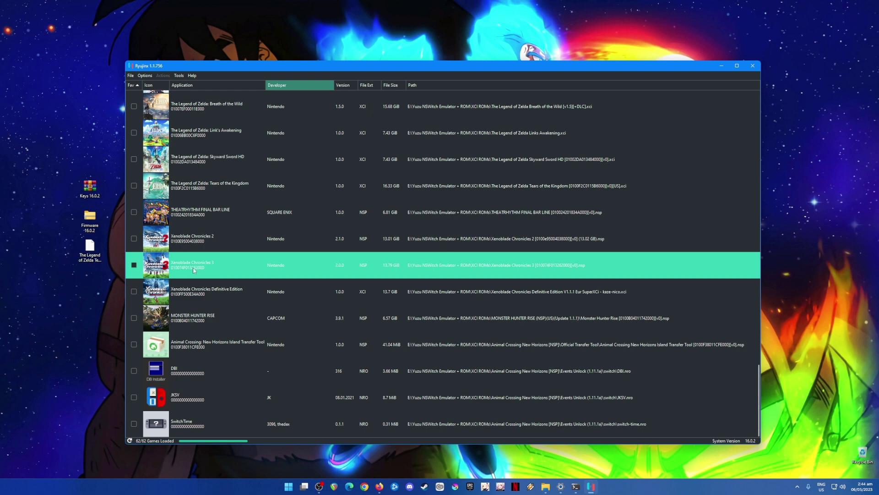
Go over the keys, firmware and game files on the desktop and select Tears of the Kingdom in the game list.
left_click_drag(107, 168, 69, 287)
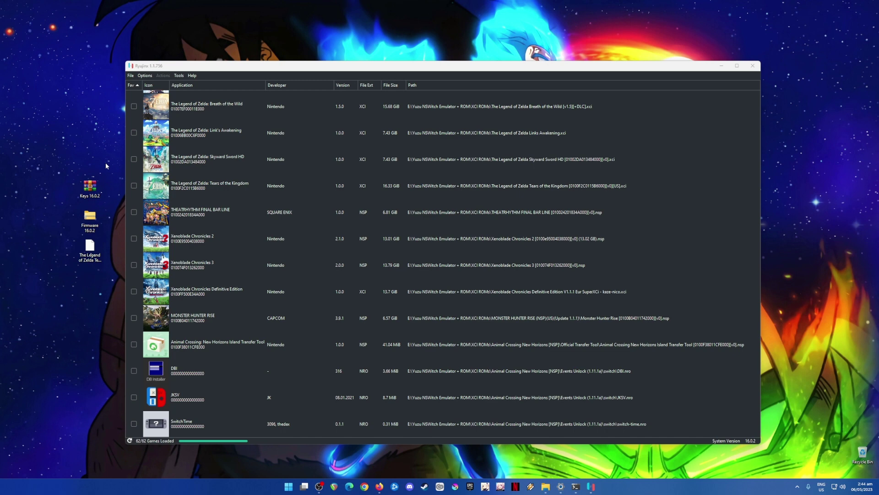
left_click_drag(111, 174, 70, 288)
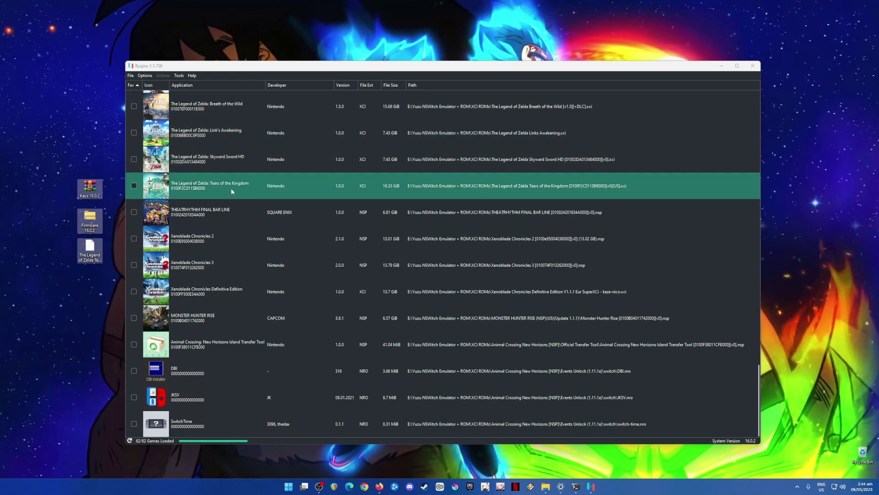
left_click(274, 189)
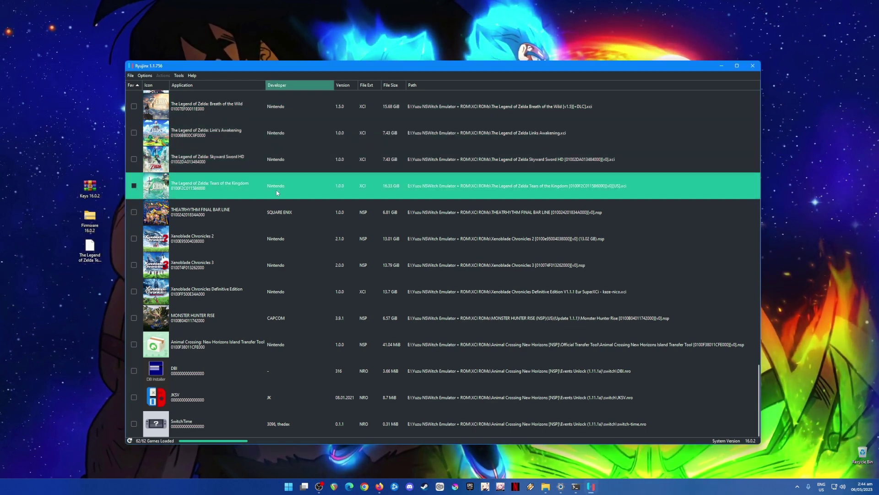
Open the emulator settings and check the XCI ROMs game directory against the Tears of the Kingdom file on the desktop.
left_click(144, 76)
left_click(198, 132)
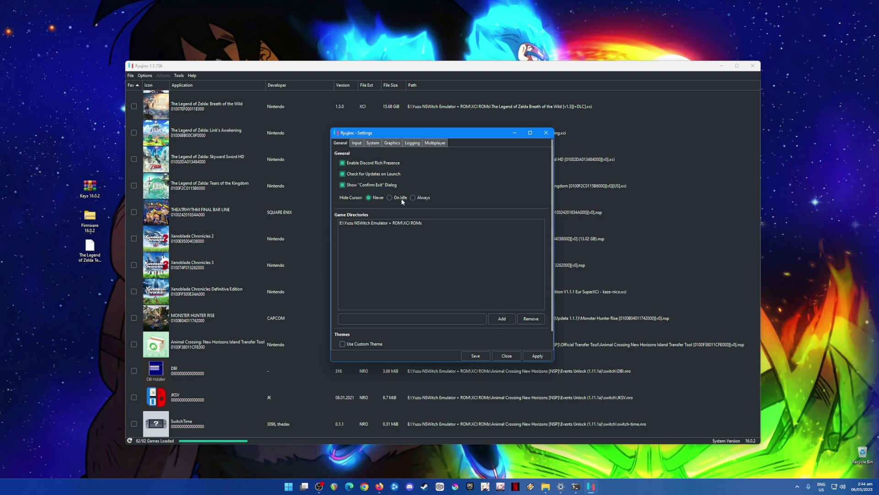
left_click(389, 224)
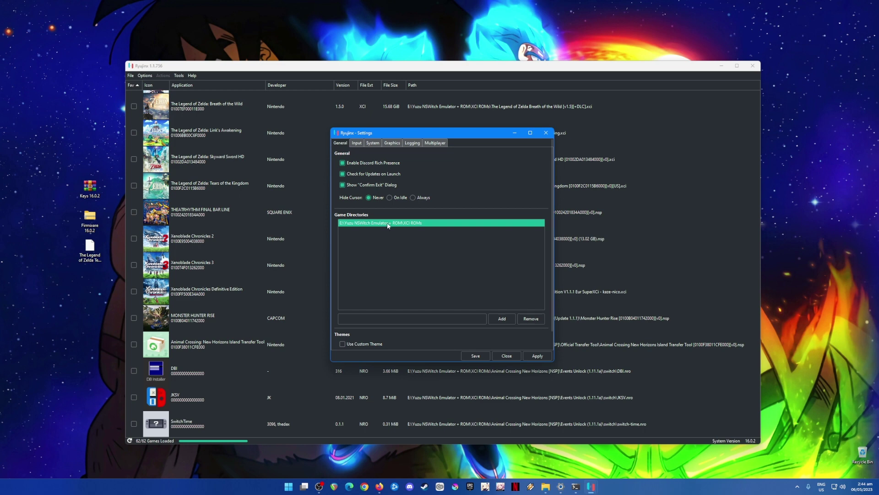
left_click(91, 257)
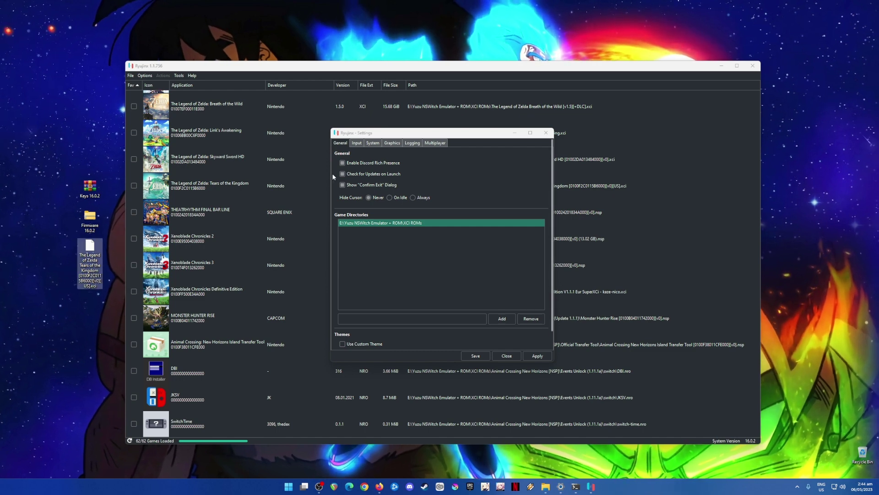
Open Player 1's controller configuration in the input settings and save it.
left_click(356, 143)
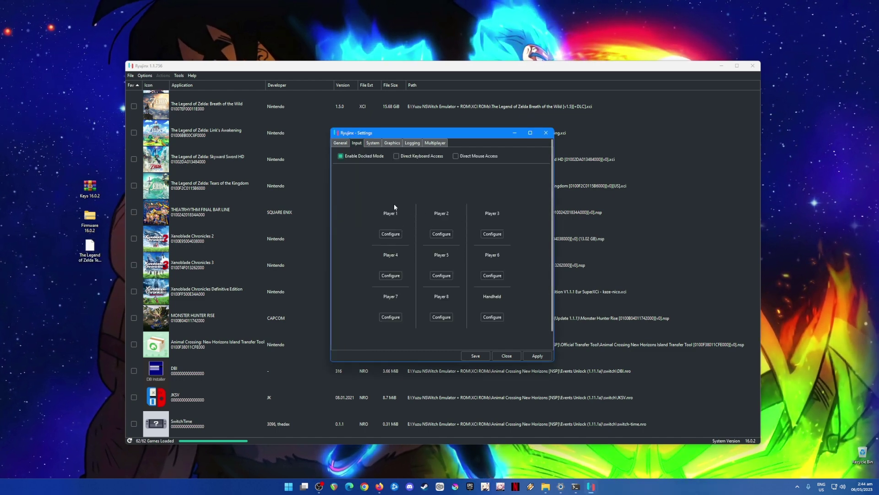
left_click(390, 234)
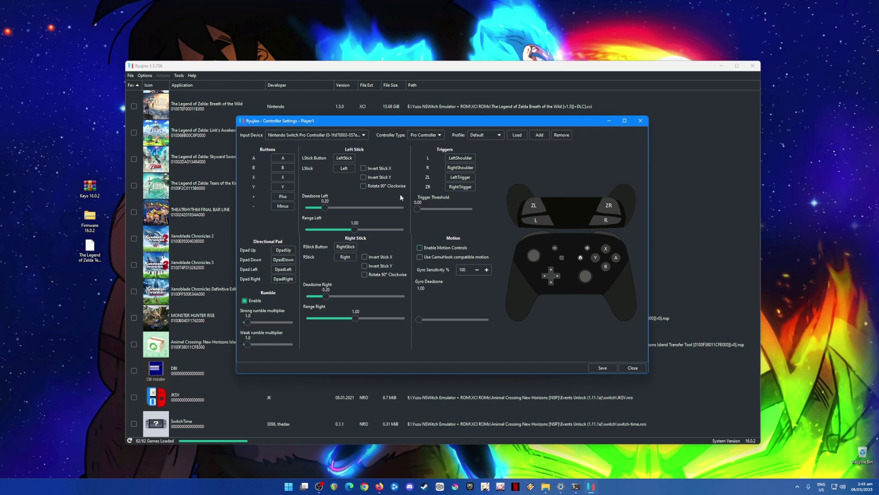
left_click(603, 368)
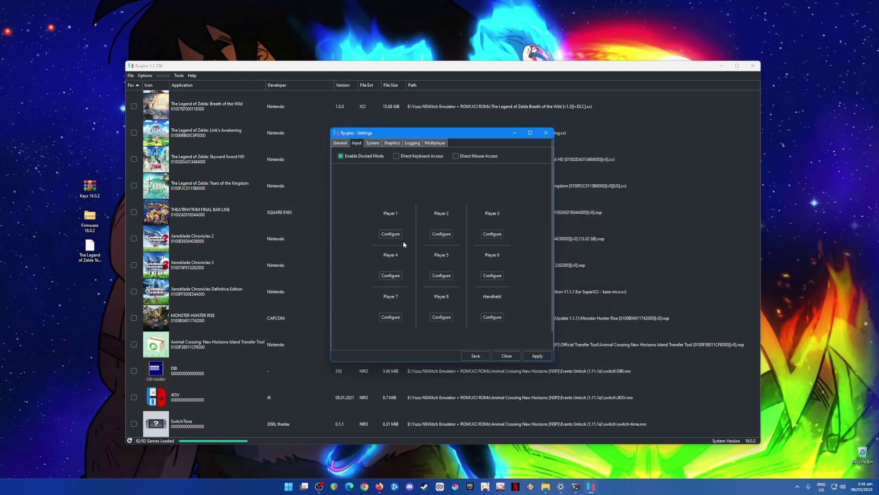
Review the System settings, from region, language and time to VSync, PPTC, audio backend and memory manager mode.
left_click(372, 145)
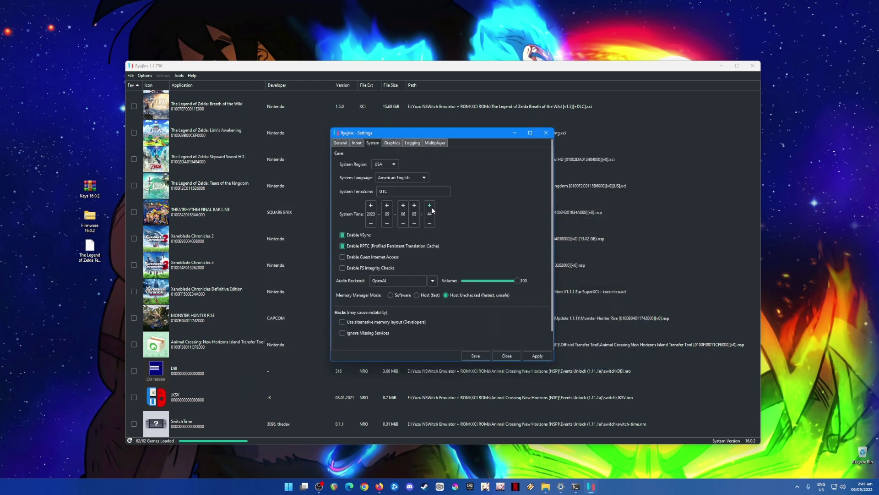
scroll(515, 271, "down", 1)
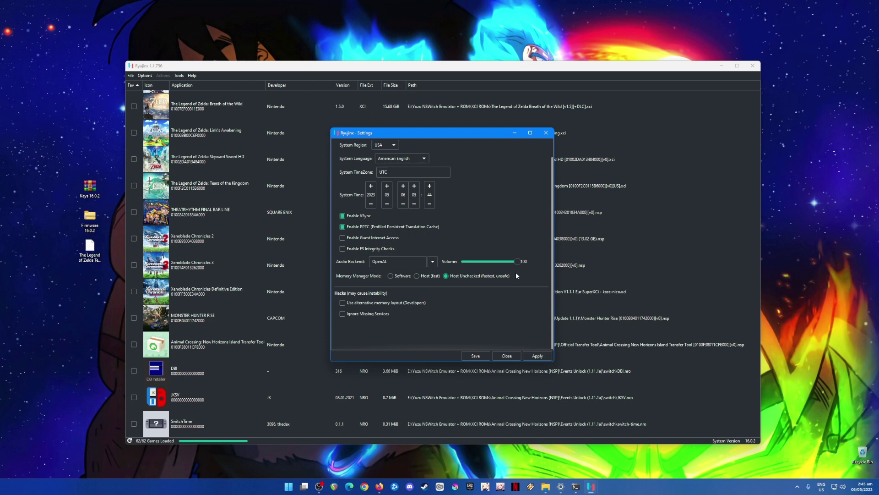
scroll(515, 271, "up", 1)
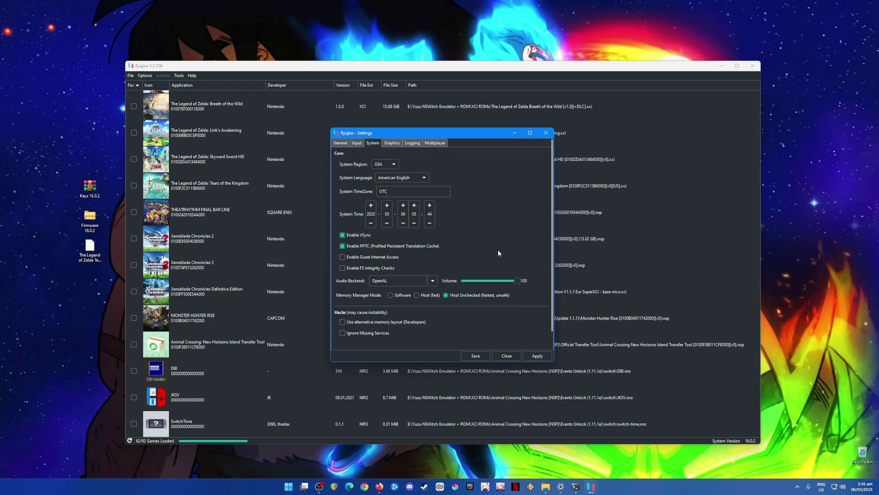
Choose the 2x (1440p/2160p) resolution scale in the graphics settings and save the emulator settings.
left_click(391, 143)
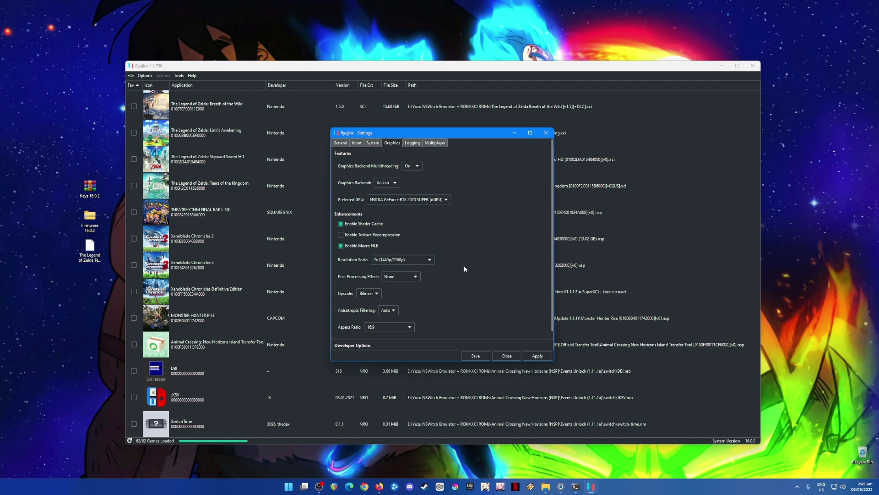
left_click(412, 260)
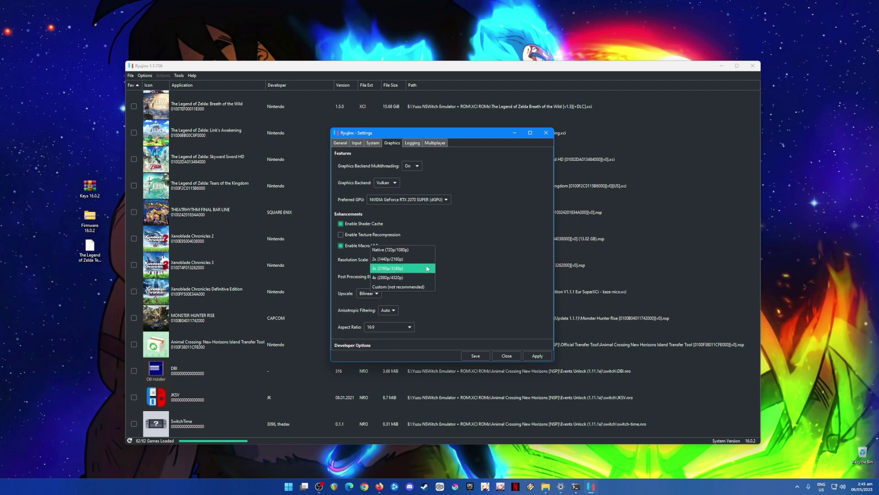
left_click(389, 259)
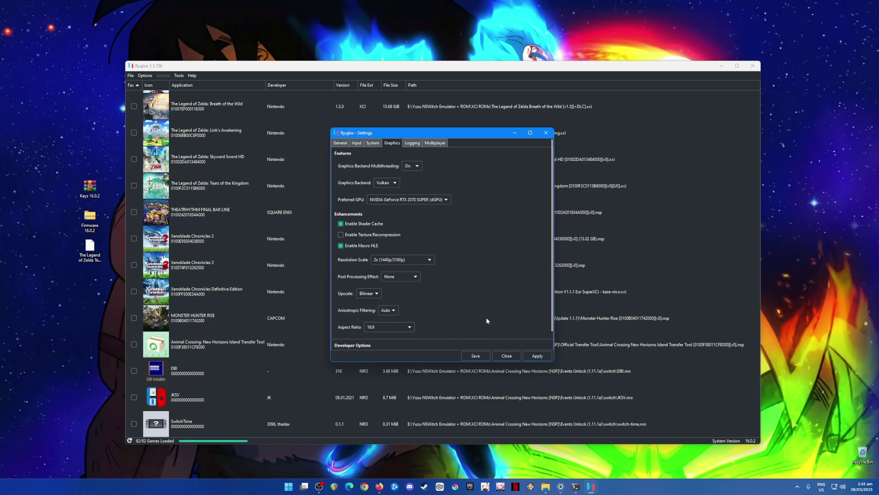
scroll(487, 320, "down", 1)
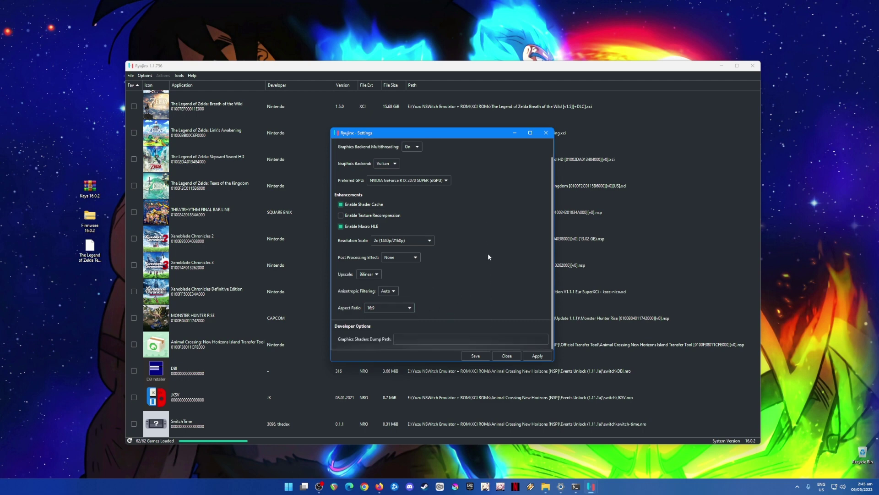
left_click(476, 356)
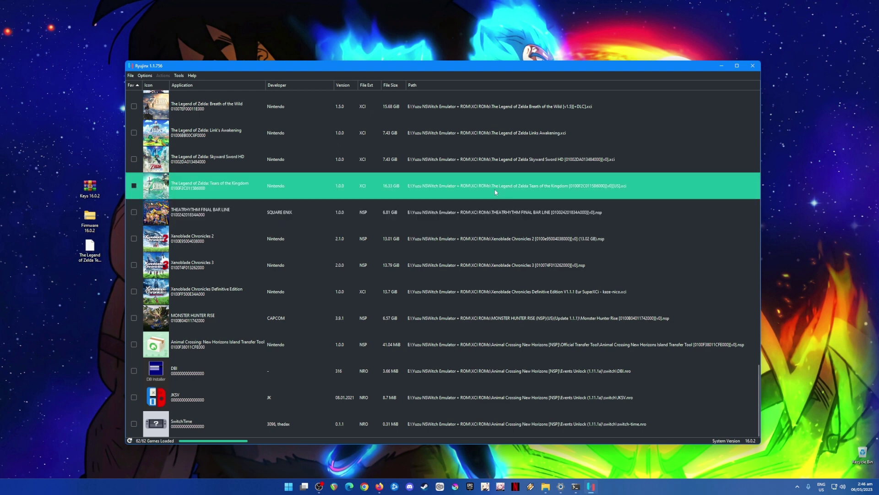
Minimize the Ryujinx window and select the keys, firmware and game files on the desktop.
left_click(428, 203)
left_click(419, 183)
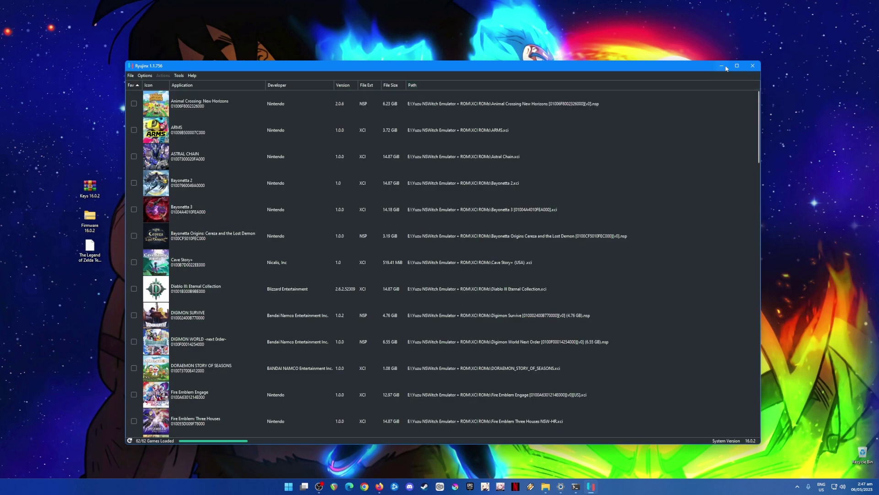
left_click(721, 65)
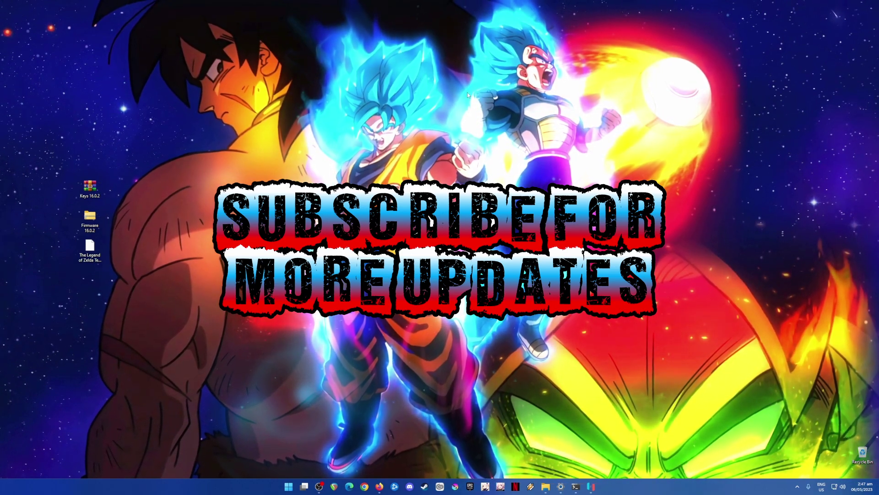
left_click_drag(158, 131, 51, 287)
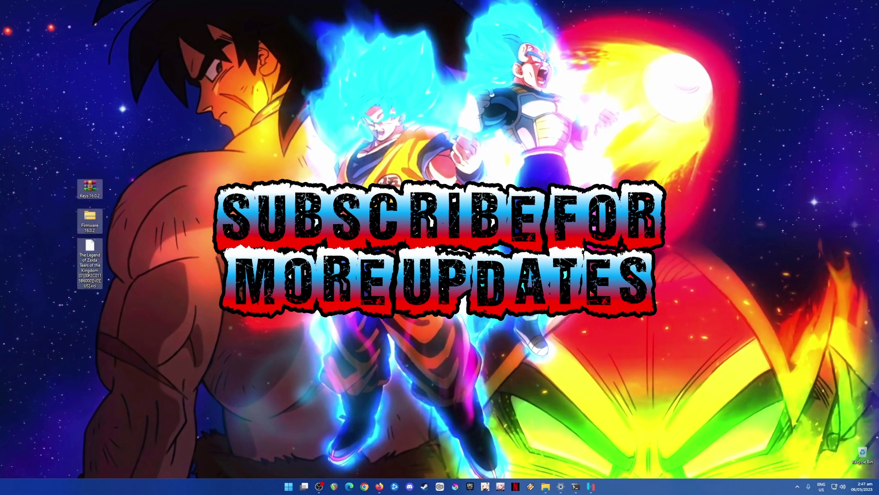